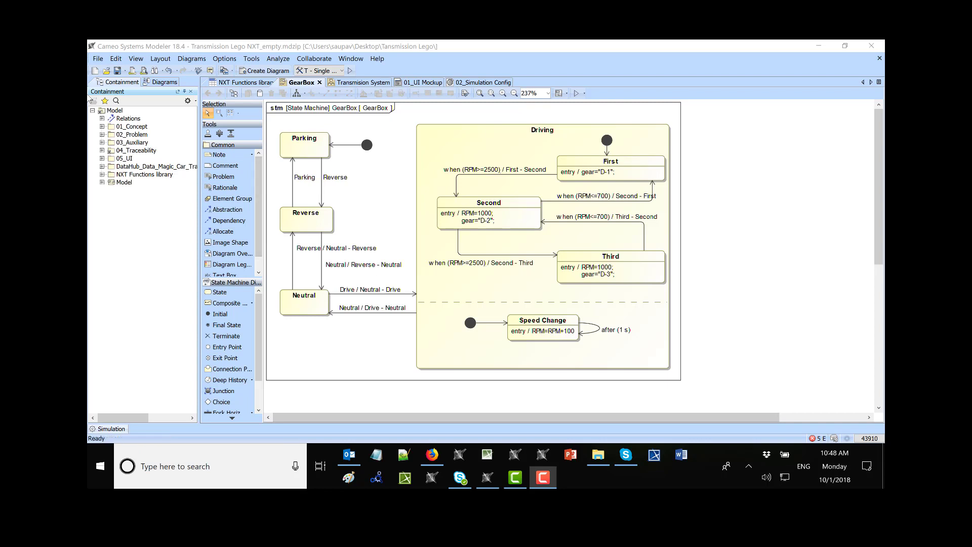
- Expand the NXT Functions library in the Containment tree and bring up the Drive - Neutral behavior's context menu
left_click(102, 176)
left_click(102, 175)
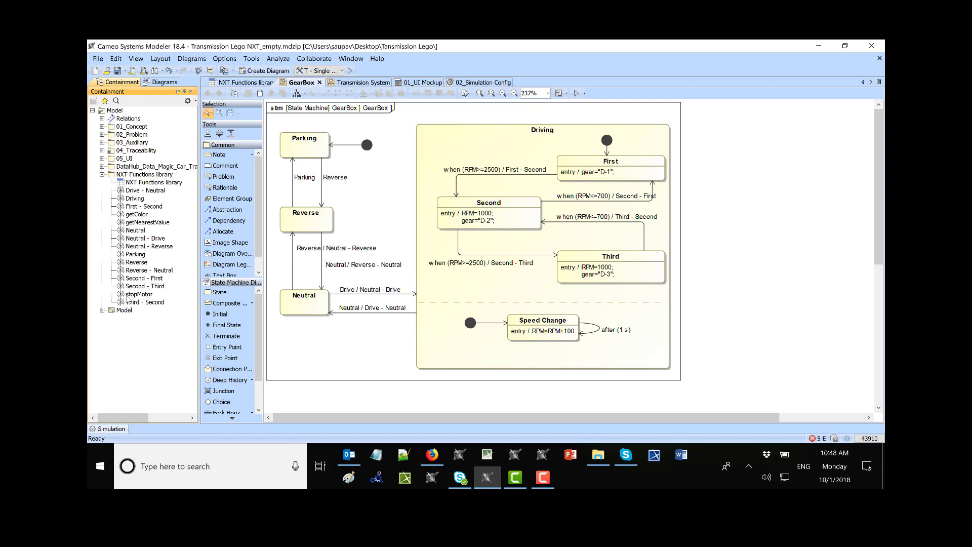
right_click(133, 191)
left_click(173, 233)
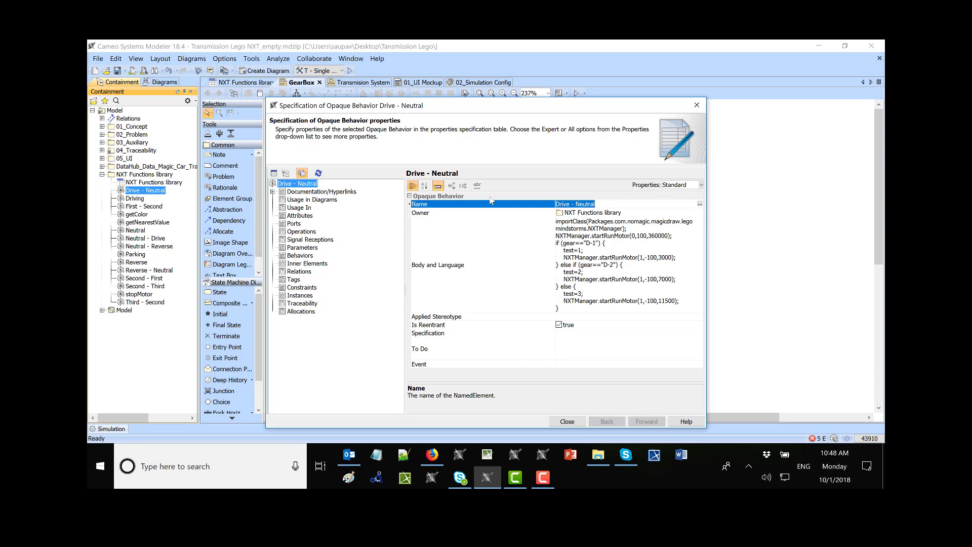
left_click(464, 272)
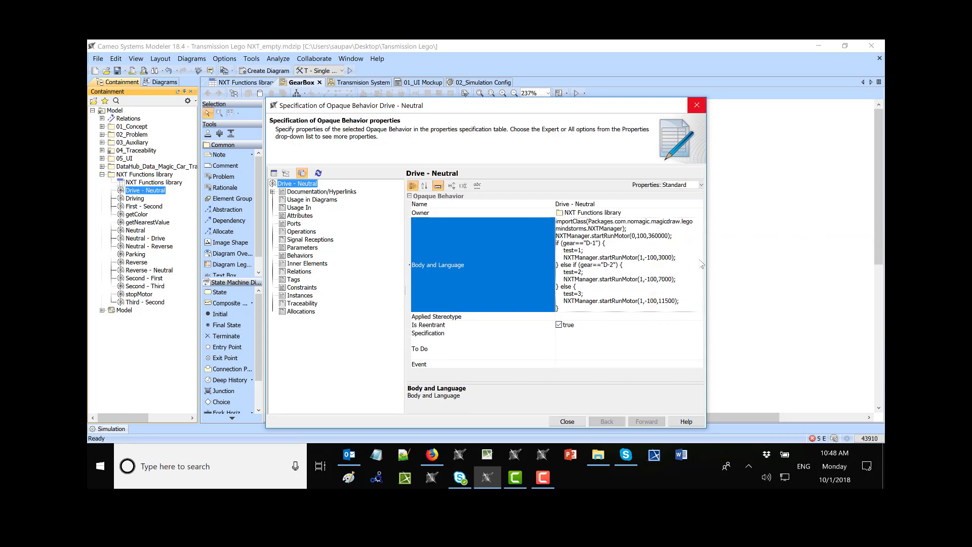
left_click(698, 227)
left_click(699, 224)
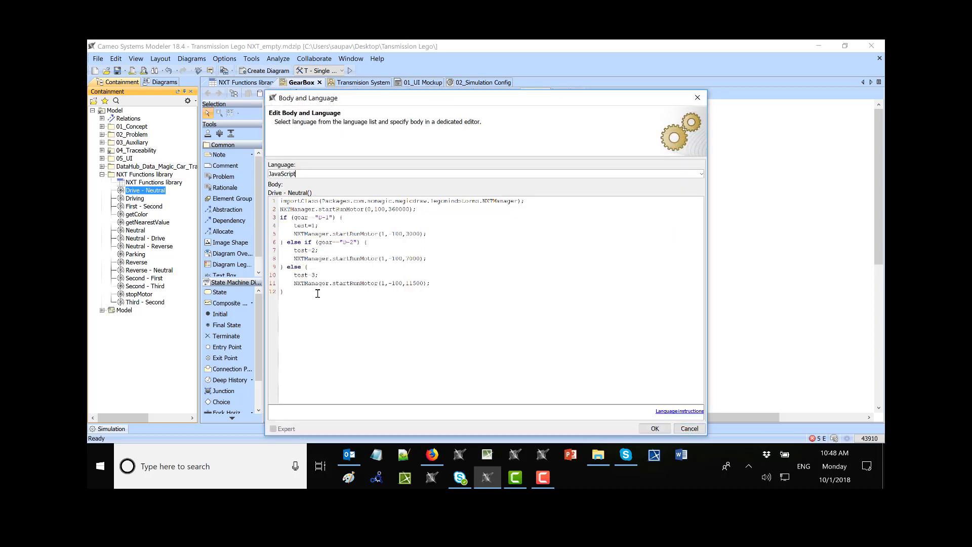
left_click_drag(350, 96, 489, 46)
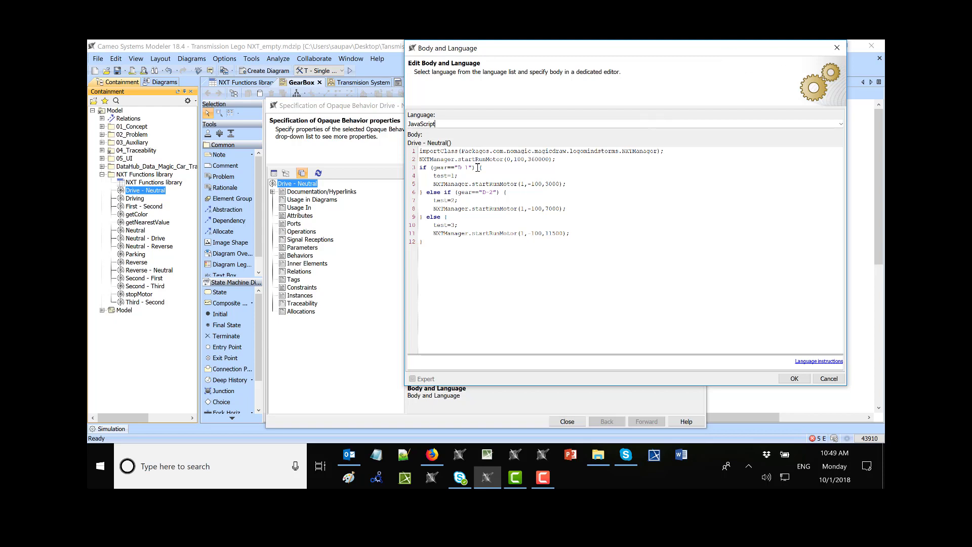
left_click(837, 48)
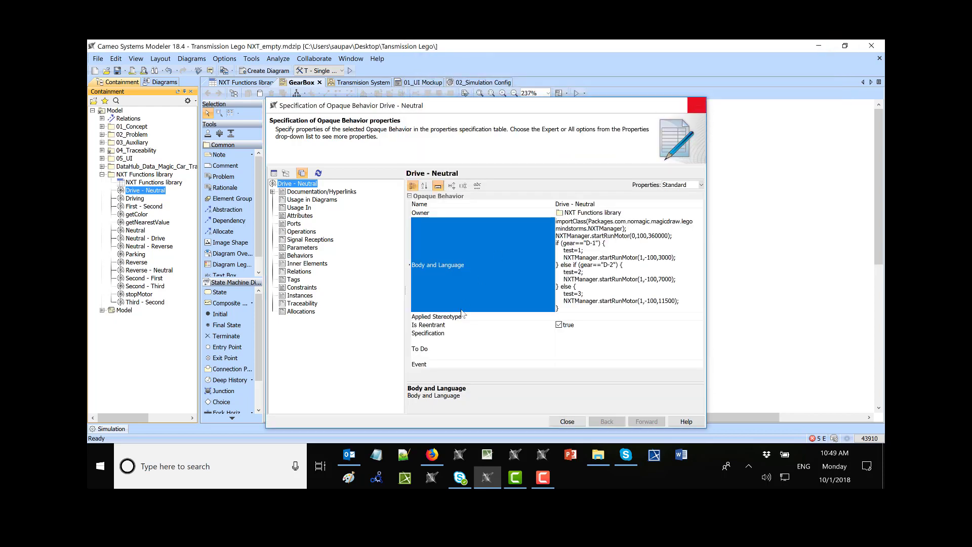
left_click(697, 105)
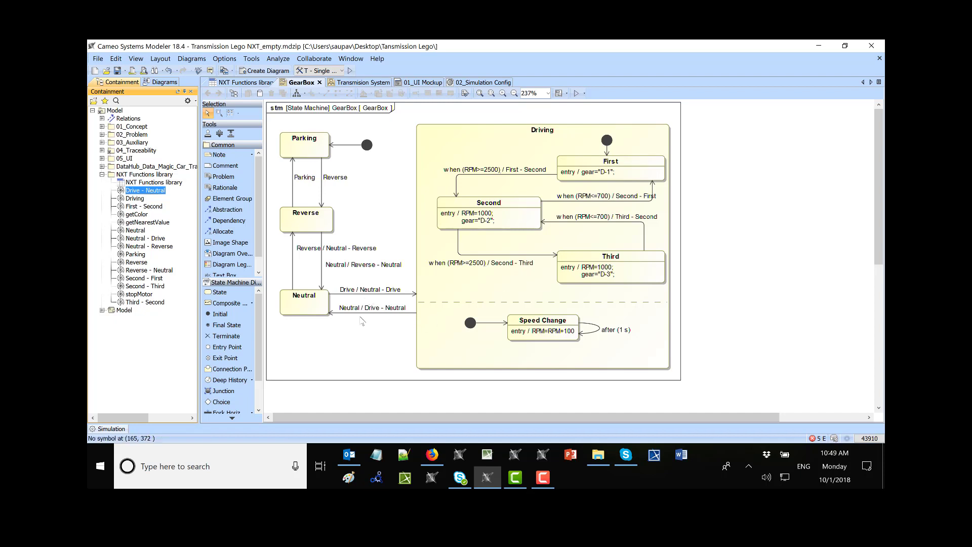
double_click(147, 191)
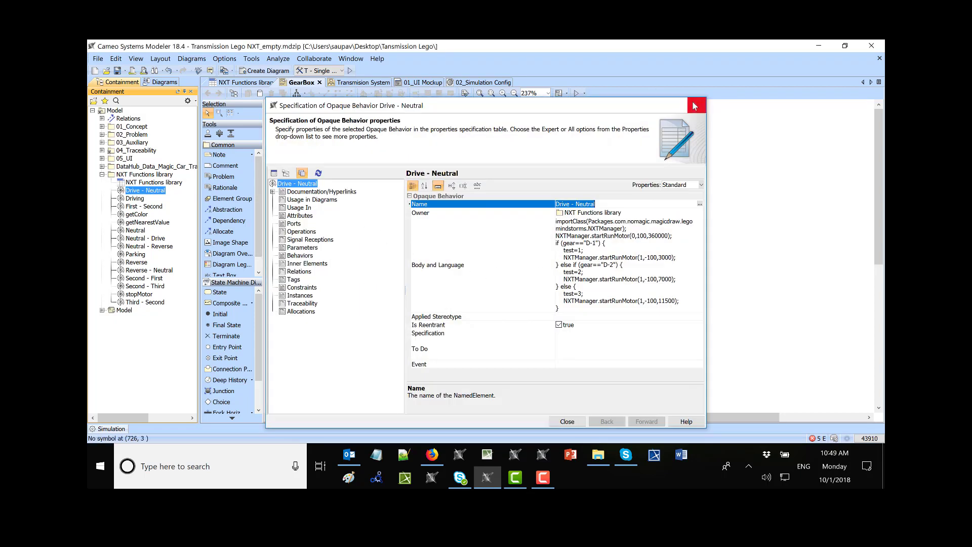
left_click(696, 105)
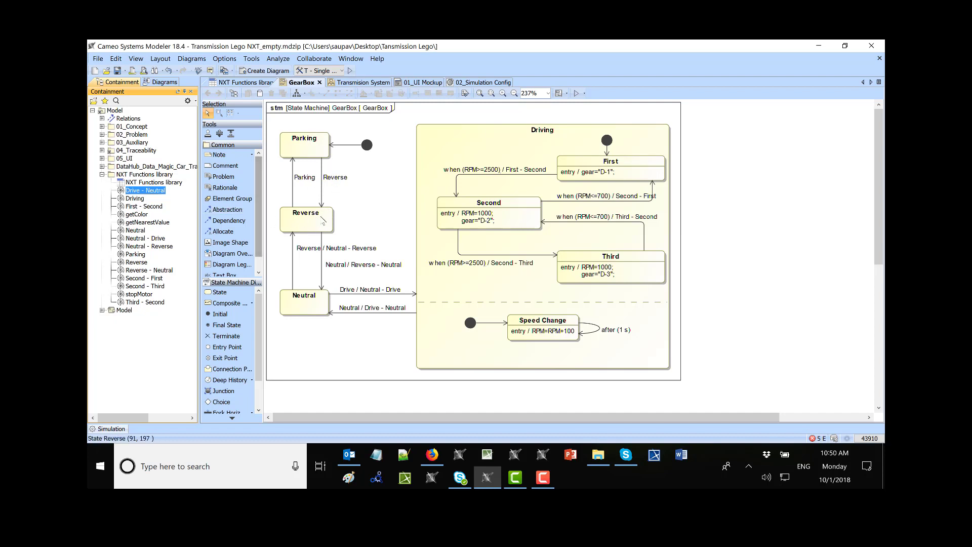
double_click(135, 263)
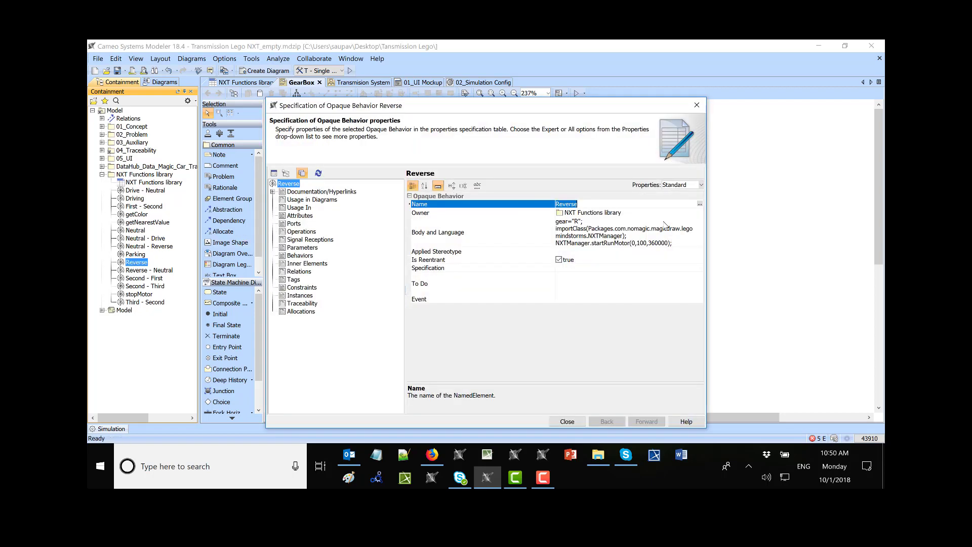
left_click(677, 238)
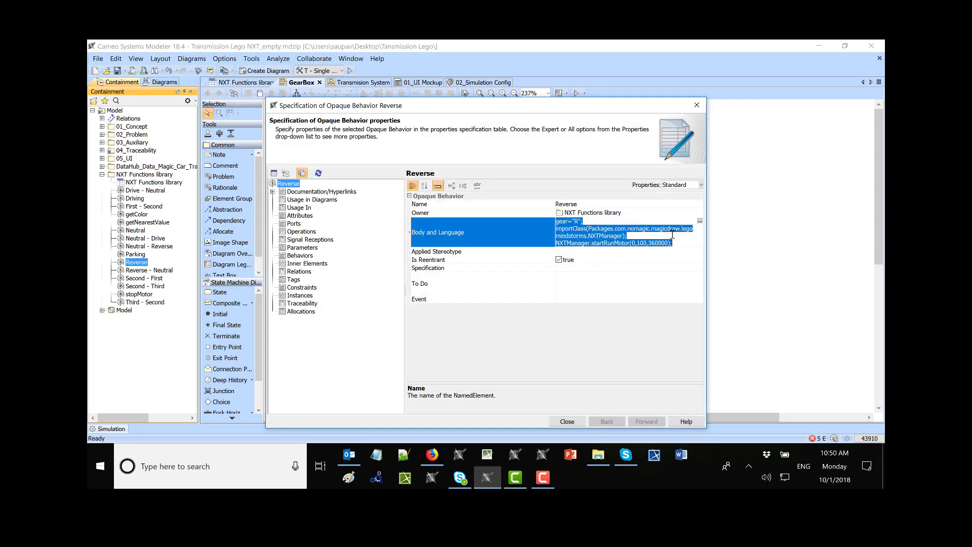
left_click(700, 222)
left_click_drag(416, 152, 448, 151)
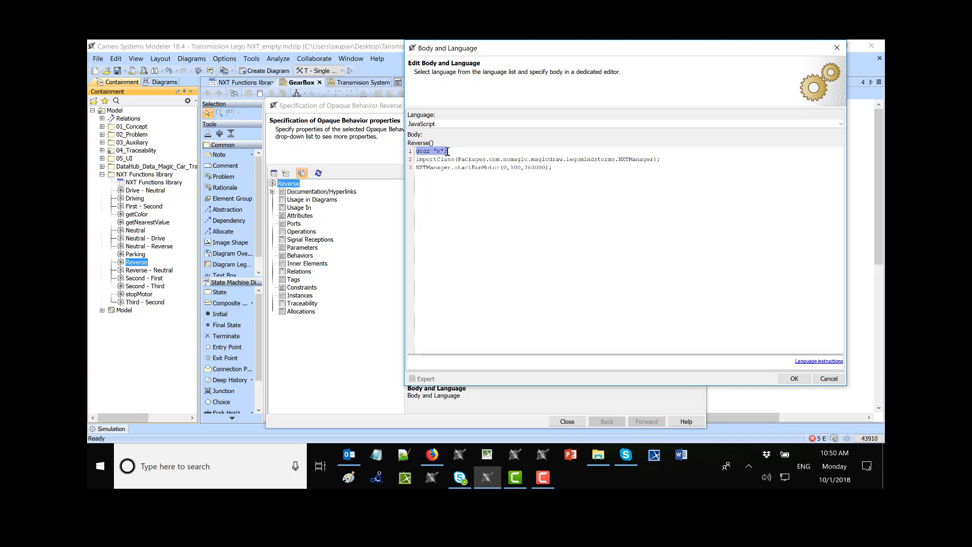
left_click_drag(661, 160, 417, 159)
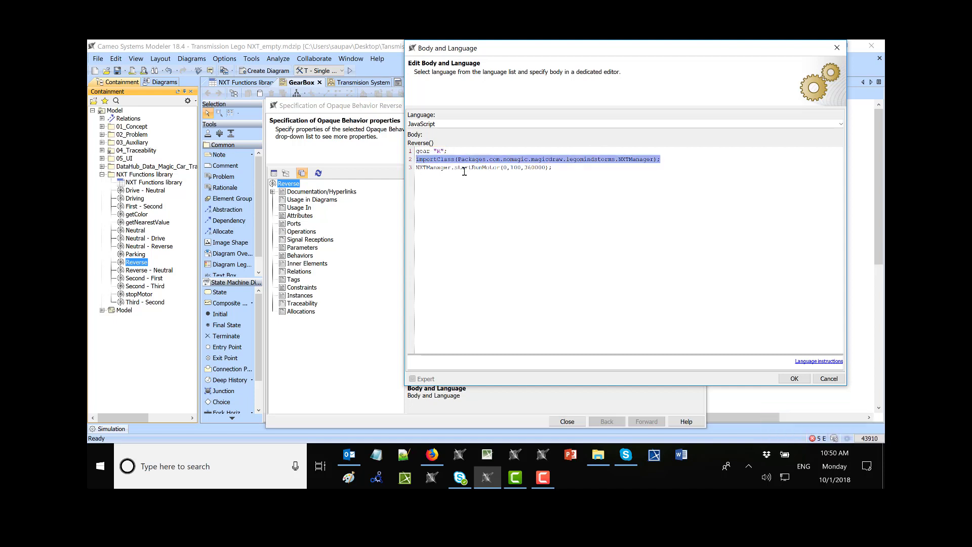
left_click(426, 168)
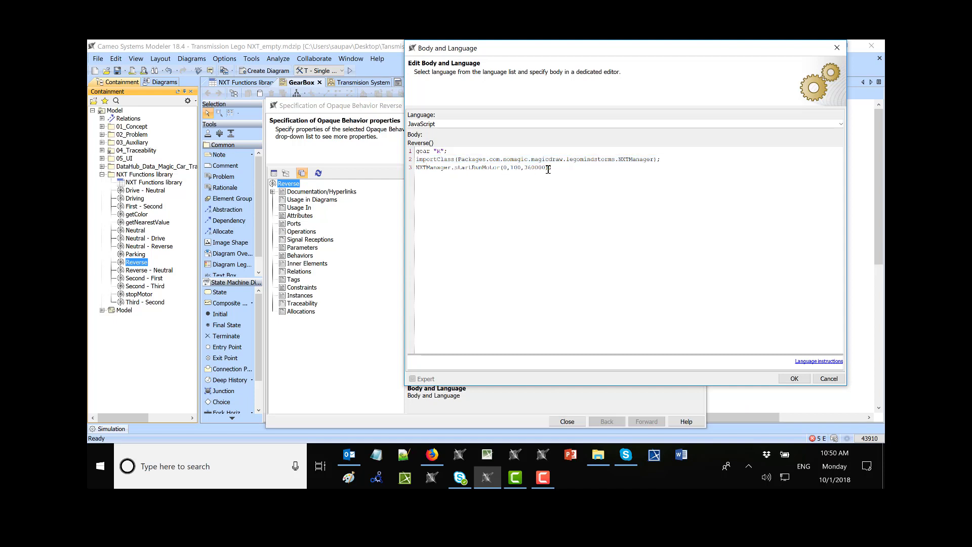
left_click_drag(532, 167, 524, 167)
left_click(829, 378)
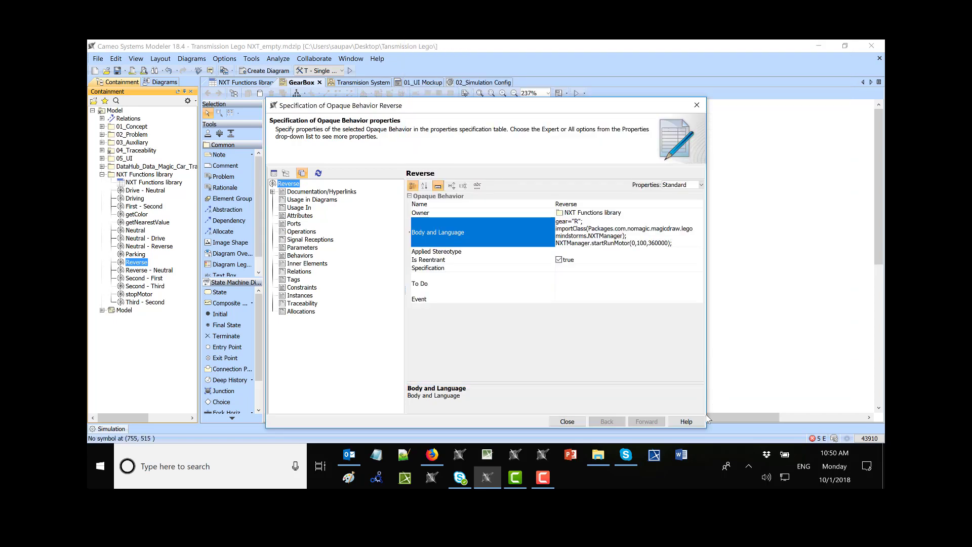
left_click(567, 422)
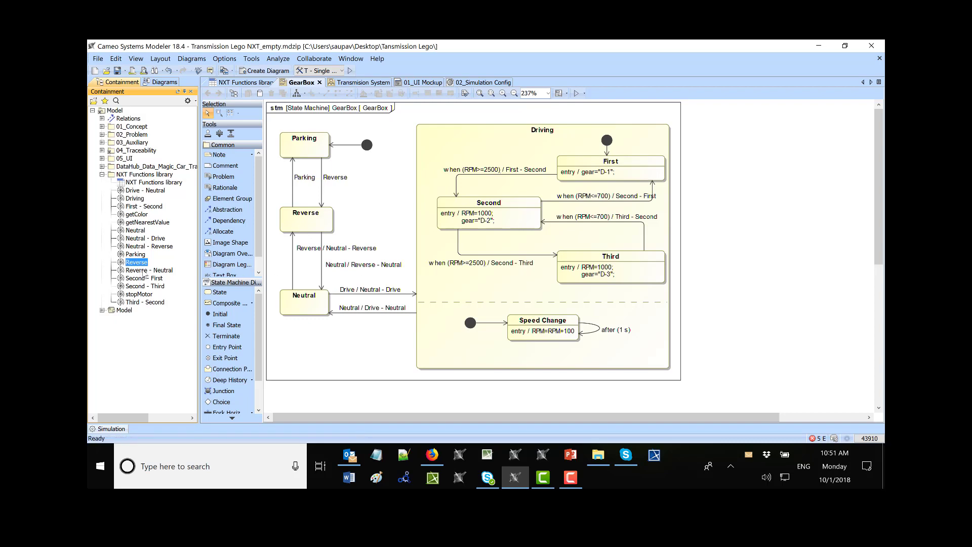
double_click(144, 271)
left_click(663, 236)
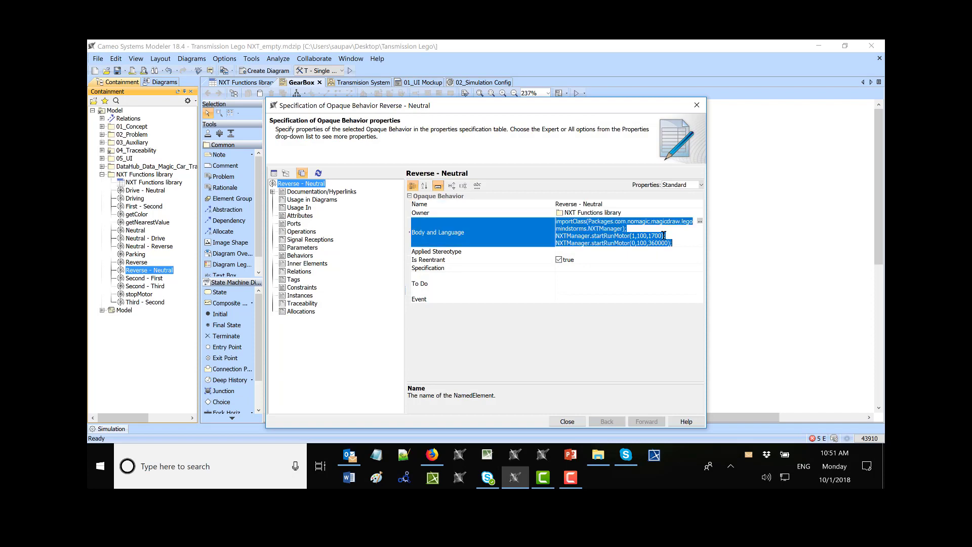
left_click(699, 224)
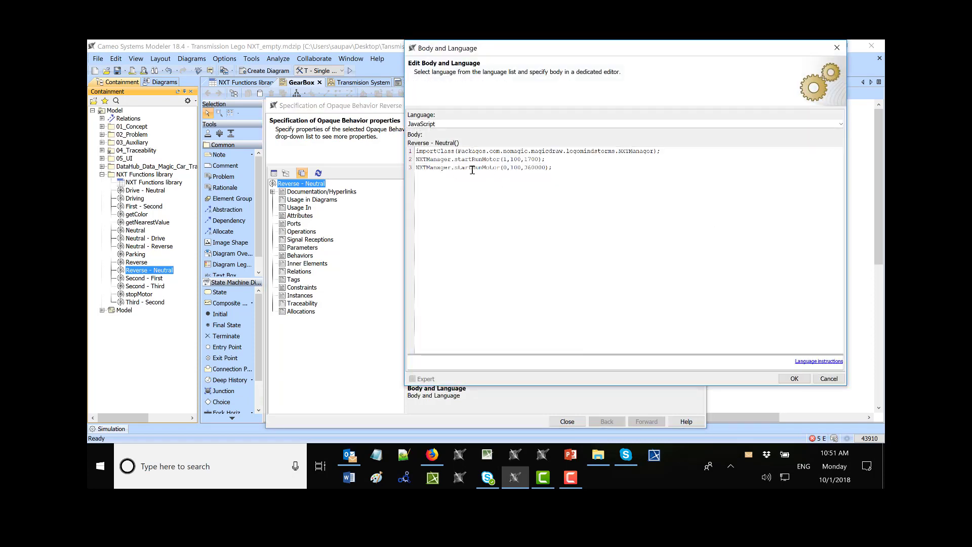
left_click_drag(548, 167, 412, 168)
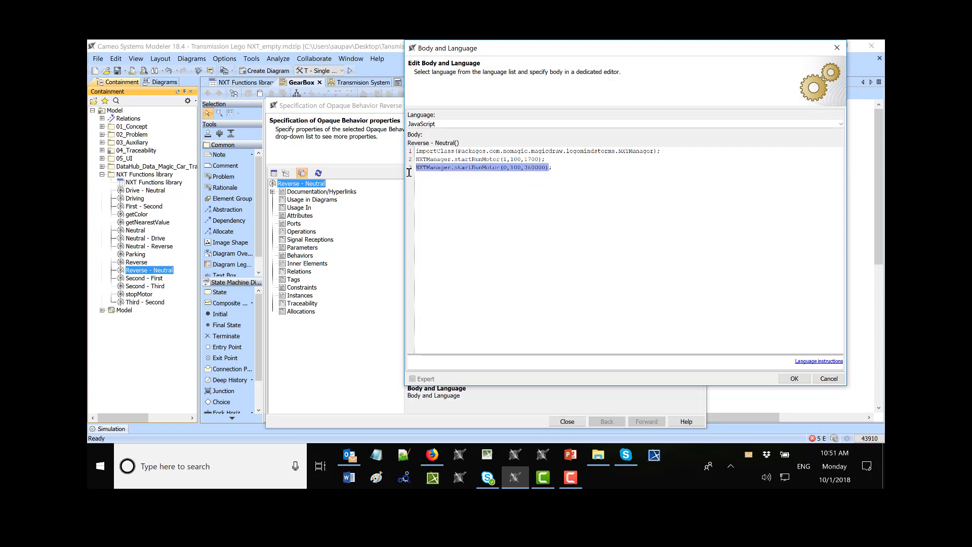
left_click_drag(545, 159, 414, 159)
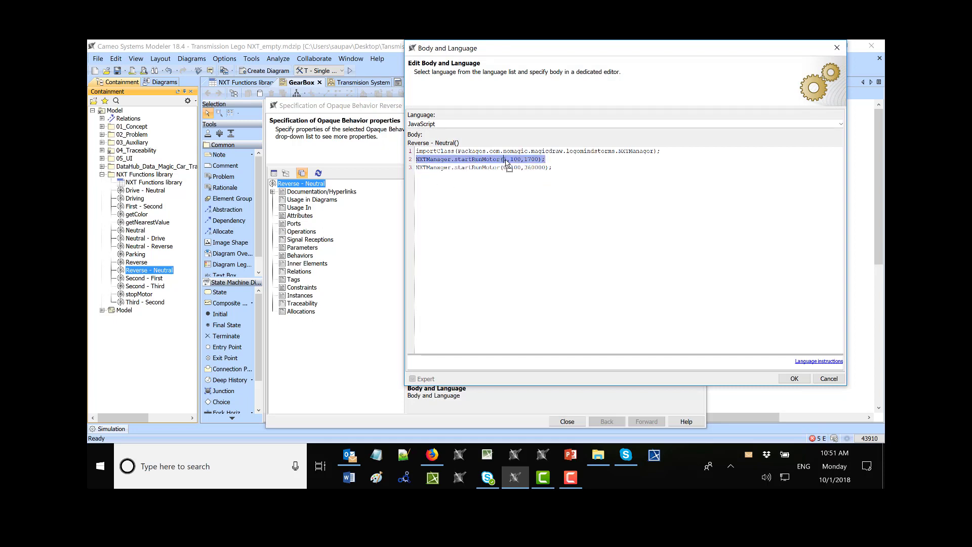
left_click_drag(506, 163, 523, 160)
left_click(837, 47)
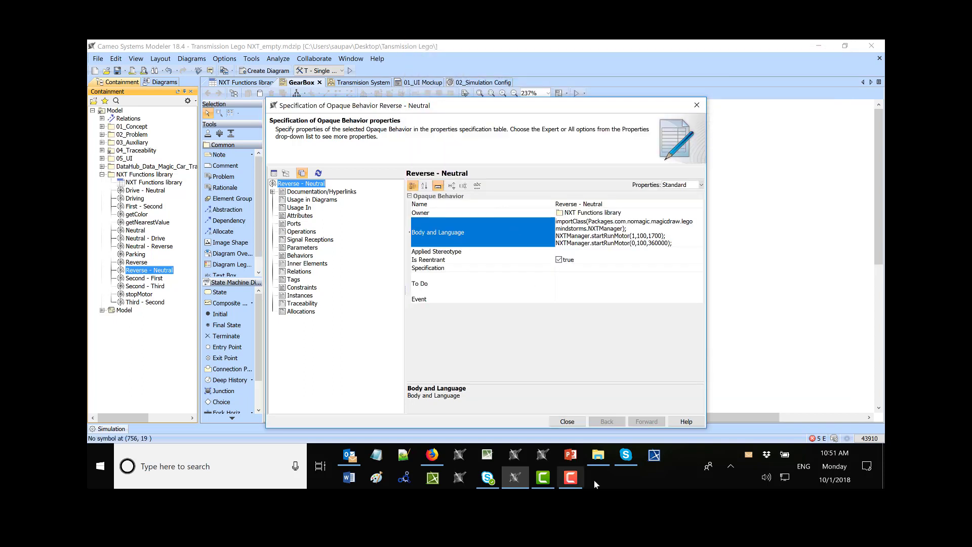
left_click(567, 421)
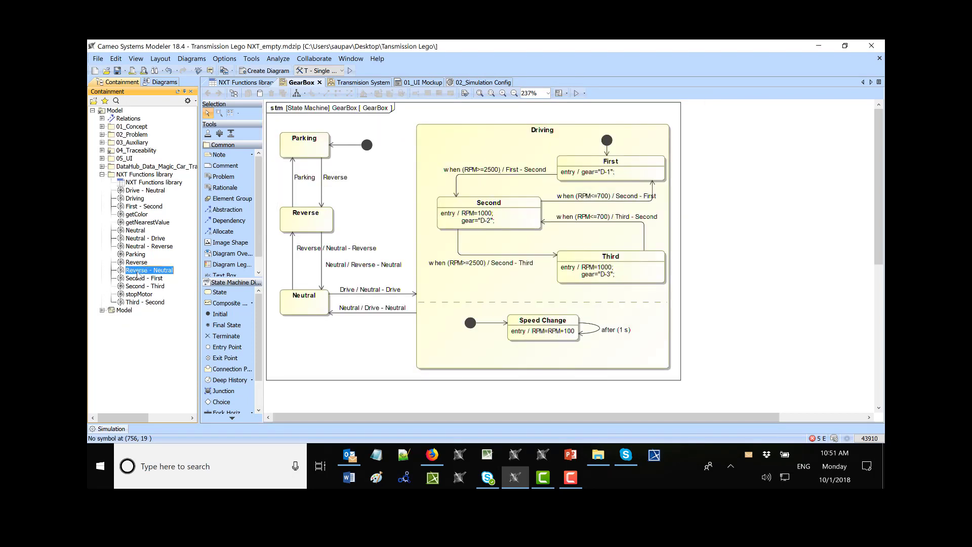
- Open the Parking state's specification from the GearBox diagram, then close it
left_click(306, 152)
double_click(306, 152)
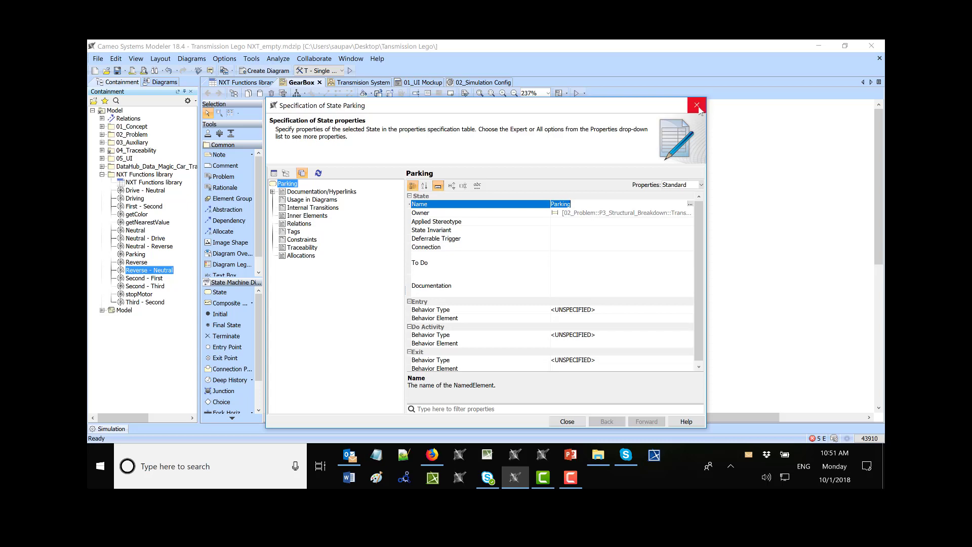
left_click(698, 106)
left_click(351, 190)
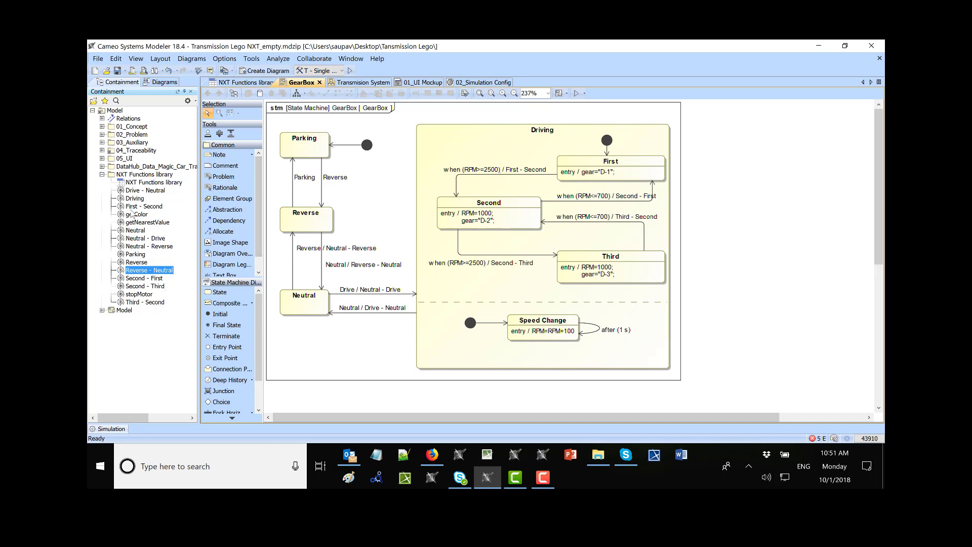
- Review the Parking behavior's JavaScript body with its stopRunMotor(0) call, leaving it unchanged
left_click(137, 254)
left_click(663, 233)
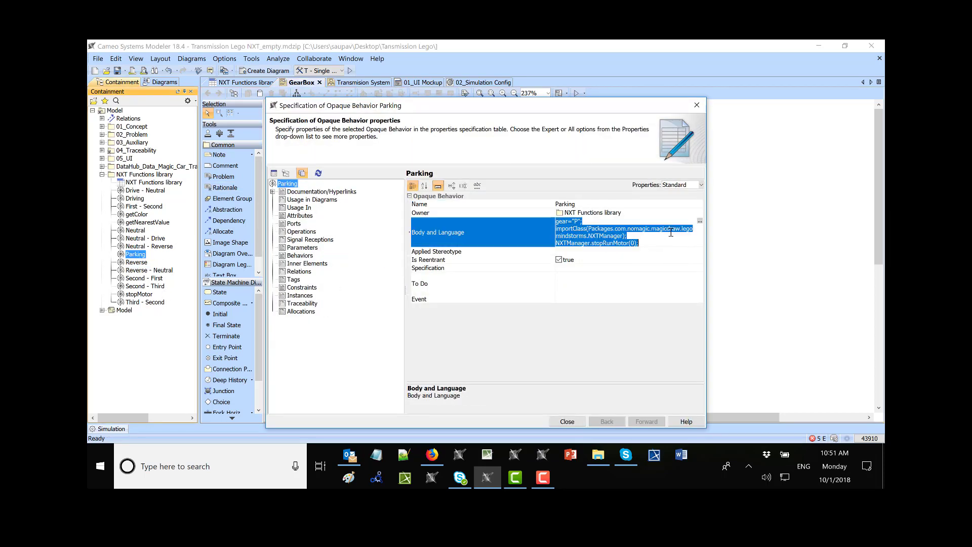
left_click(700, 221)
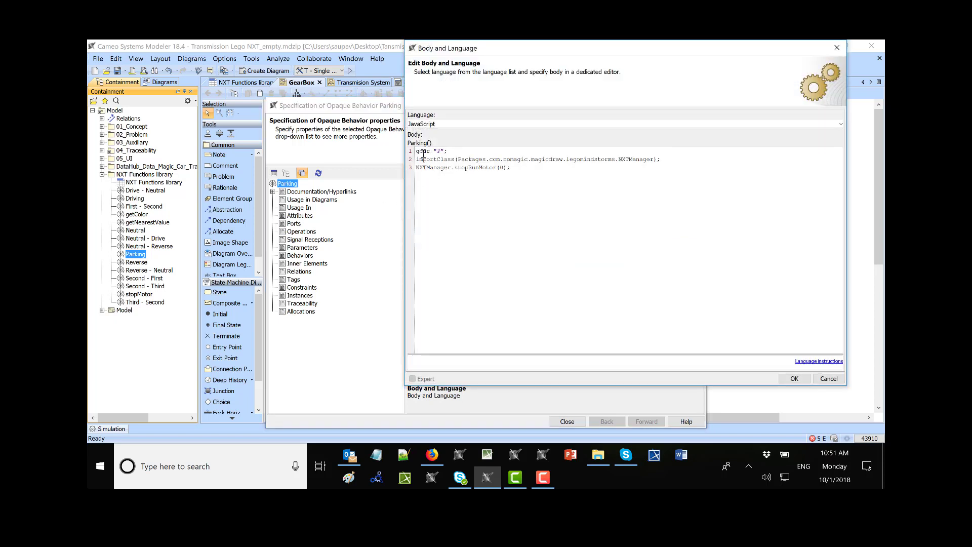
left_click_drag(421, 150, 516, 170)
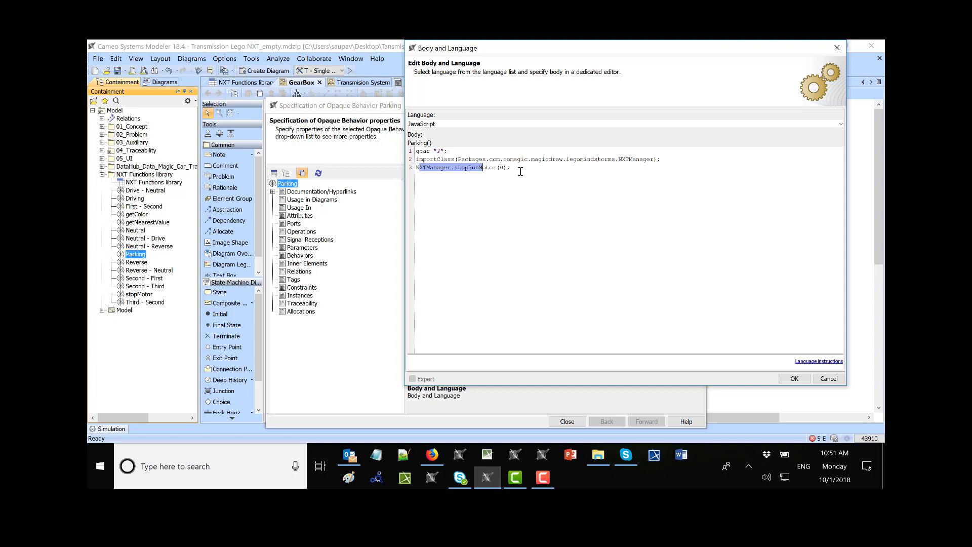
left_click(461, 173)
left_click_drag(456, 168, 500, 167)
left_click(509, 169)
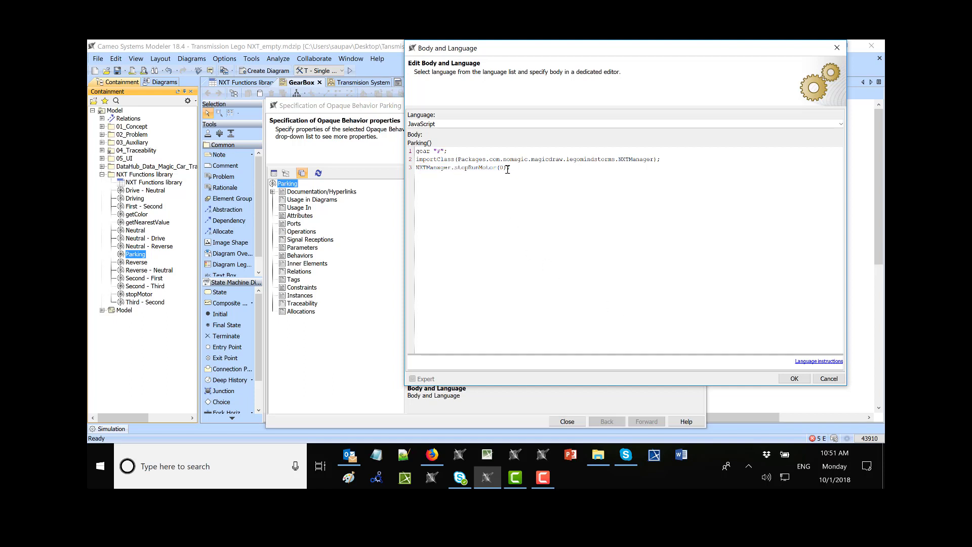
double_click(501, 168)
left_click(793, 379)
left_click(567, 421)
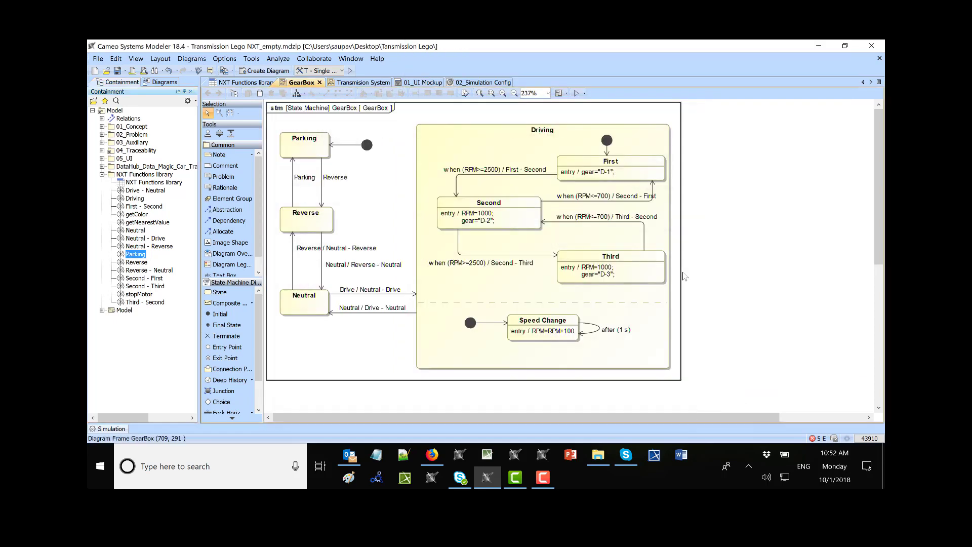
- Drop the Parking and Reverse behaviors onto their states as Entry behaviors
left_click(274, 167)
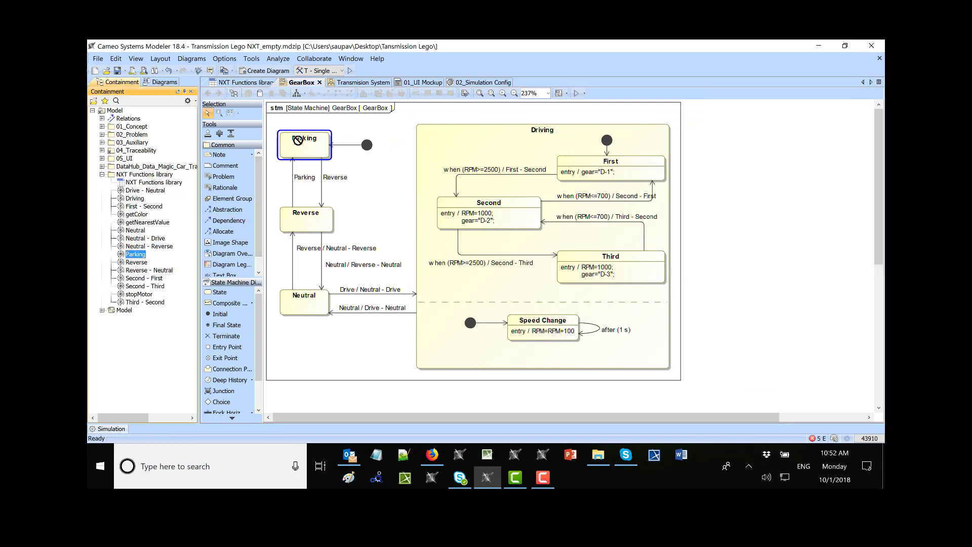
left_click(318, 152)
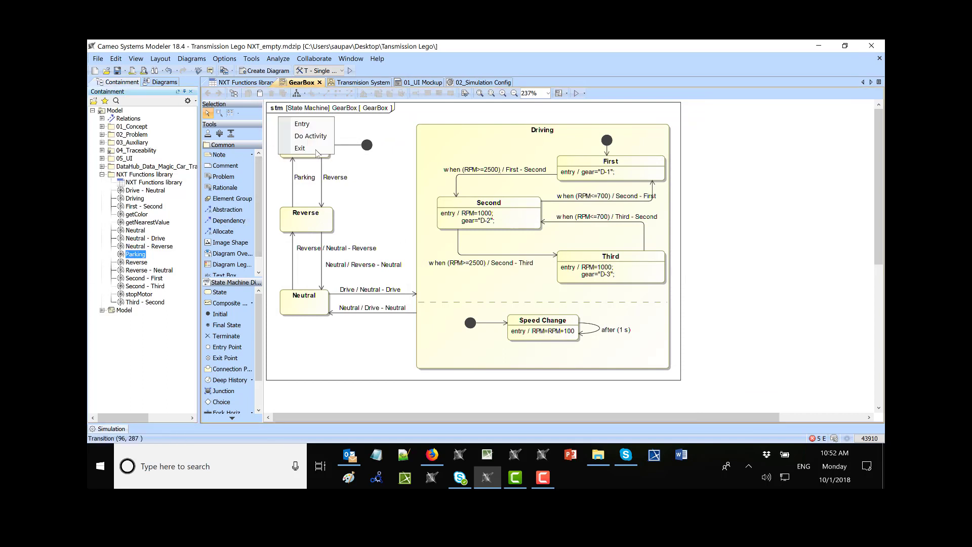
left_click(303, 125)
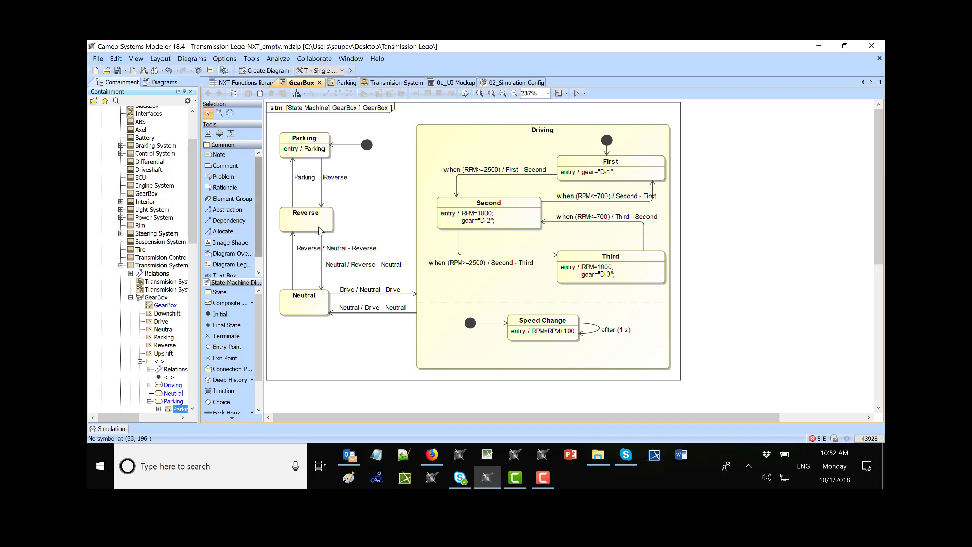
scroll(151, 265, "down", 15)
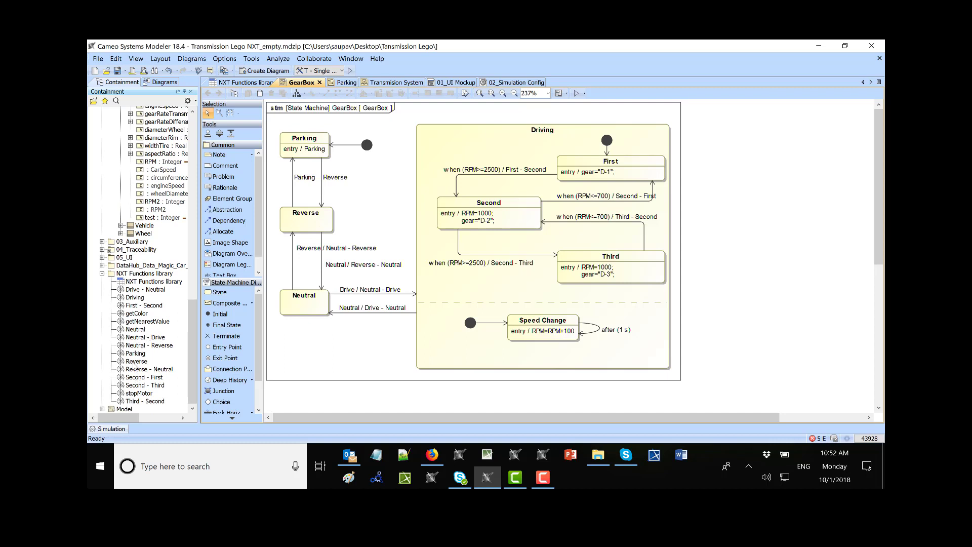
left_click_drag(135, 362, 289, 154)
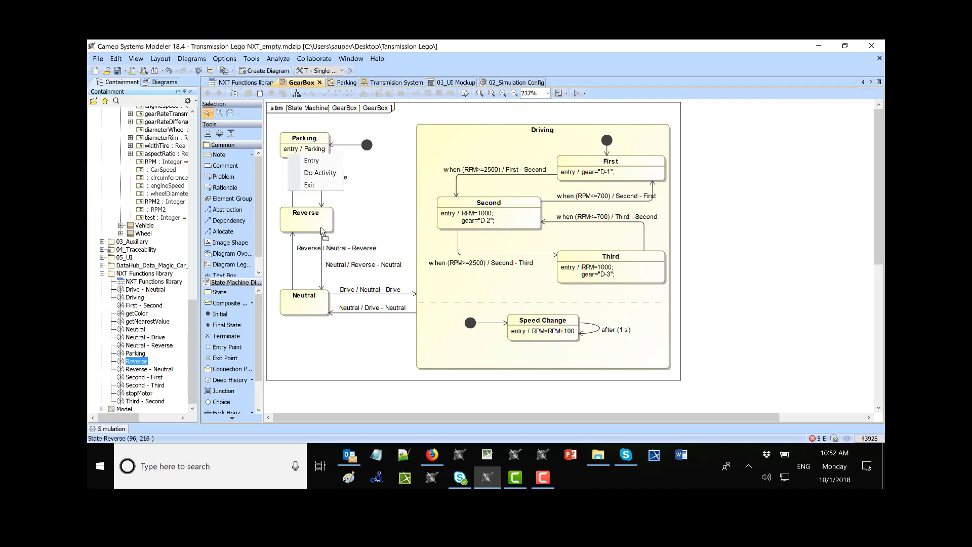
left_click(317, 161)
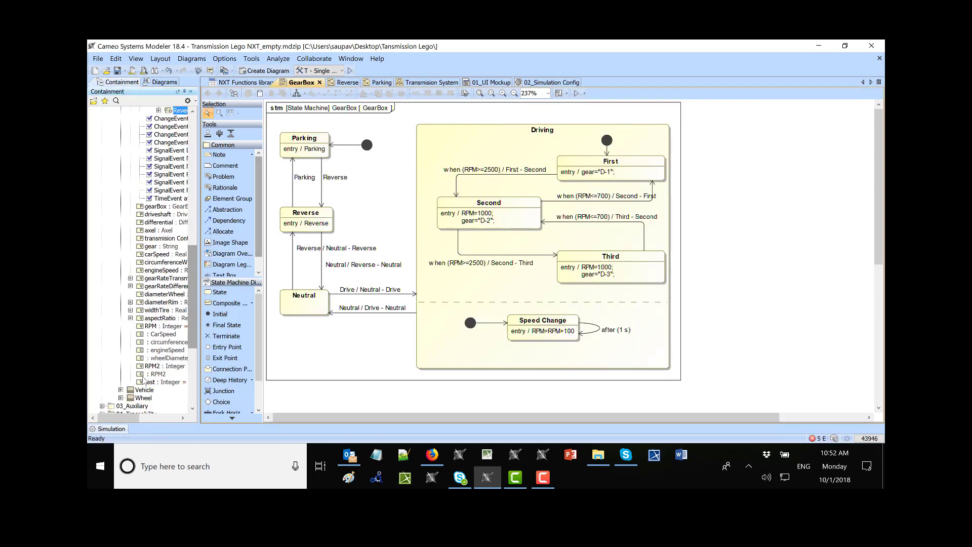
- Open the Reverse behavior's specification and select its code property
scroll(152, 374, "down", 7)
double_click(135, 361)
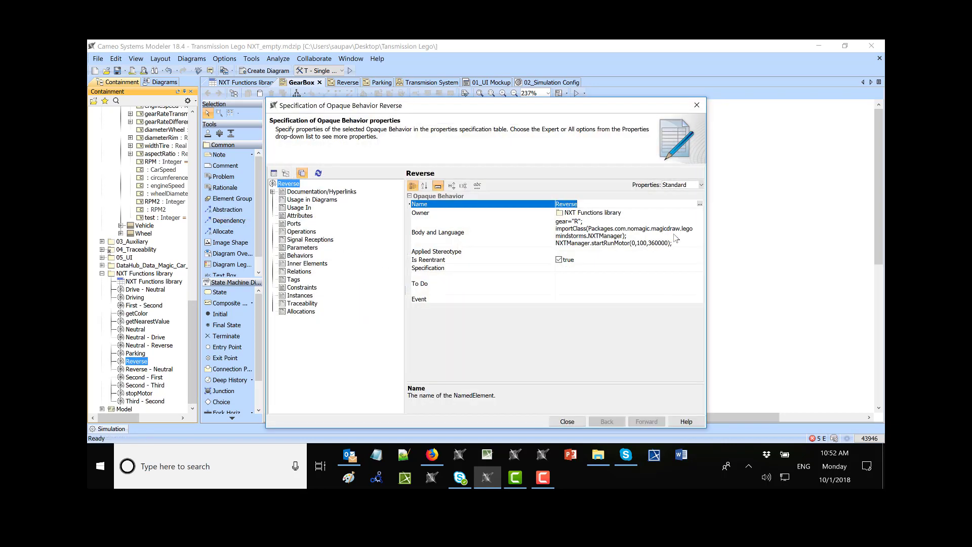
left_click(674, 234)
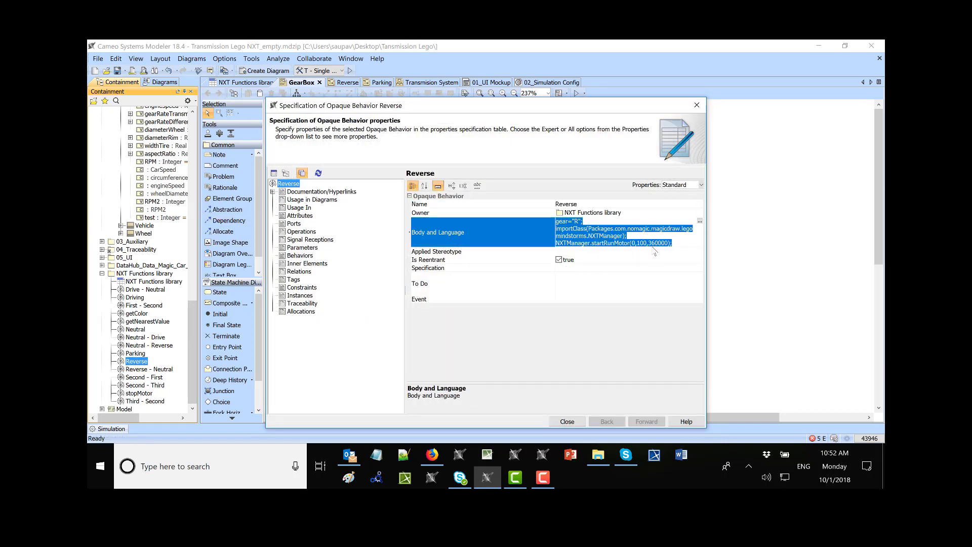
- Close the Reverse specification and drop Neutral and Driving onto their states as Entry behaviors
left_click(567, 421)
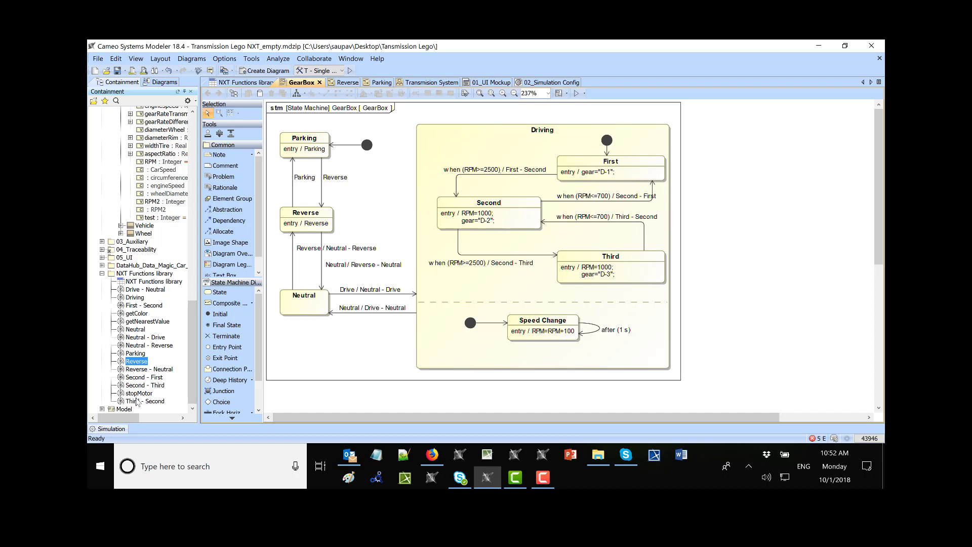
left_click_drag(136, 322, 307, 216)
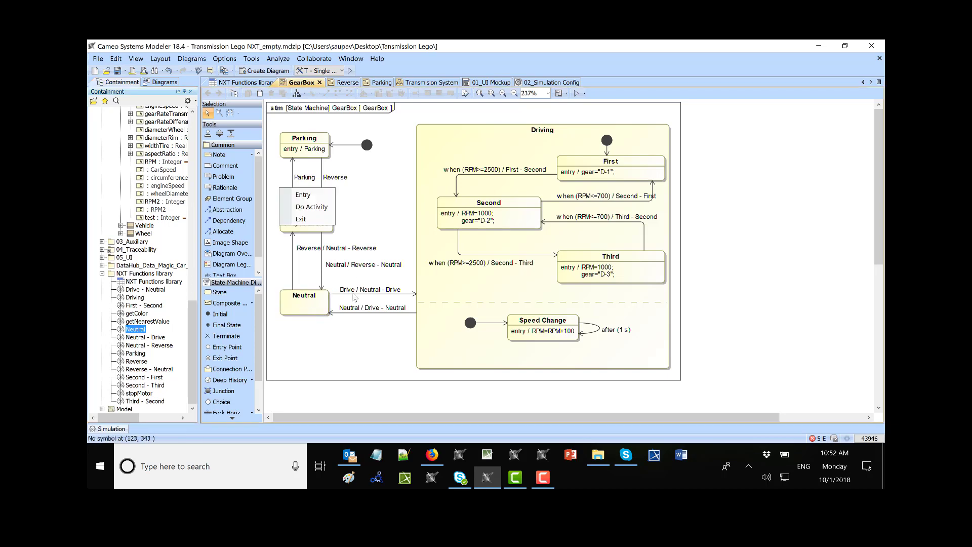
left_click(303, 195)
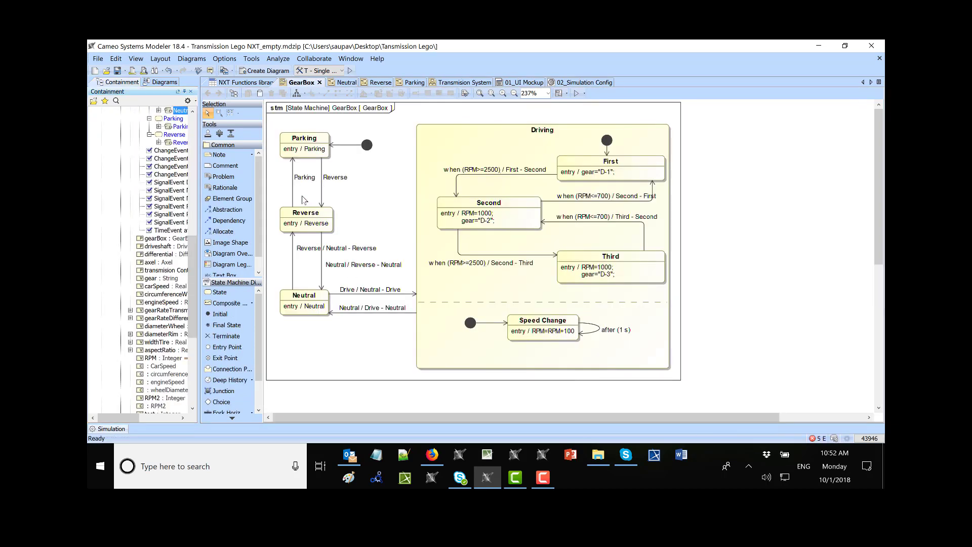
scroll(157, 349, "down", 8)
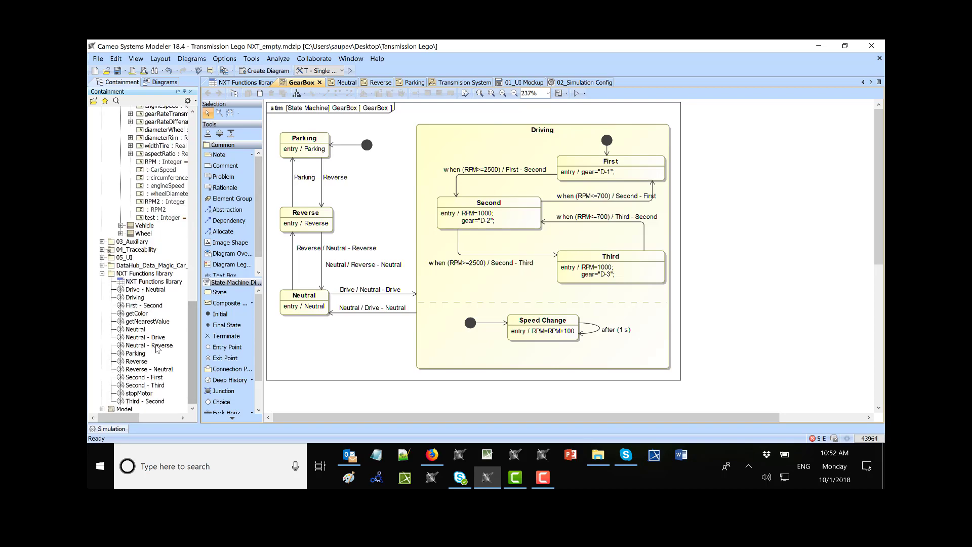
left_click_drag(131, 297, 428, 141)
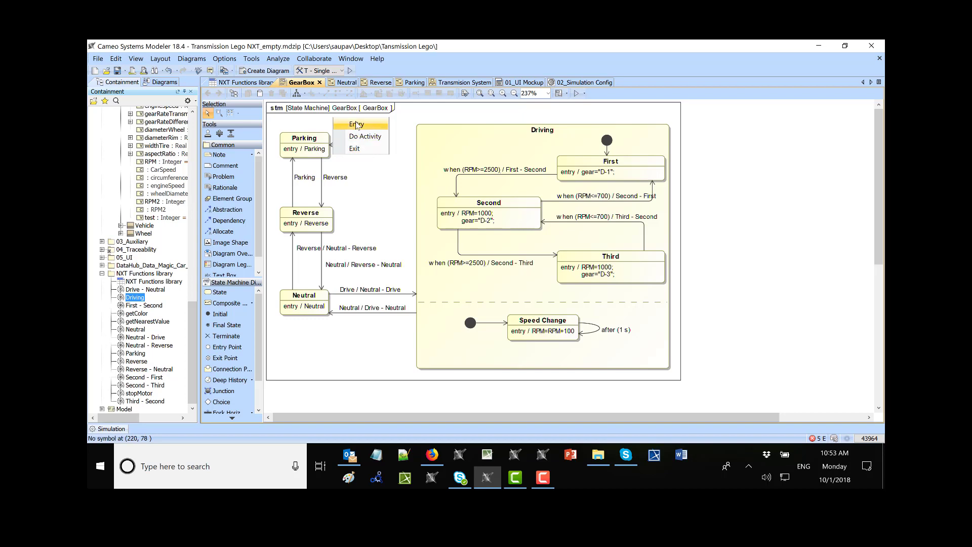
left_click(356, 124)
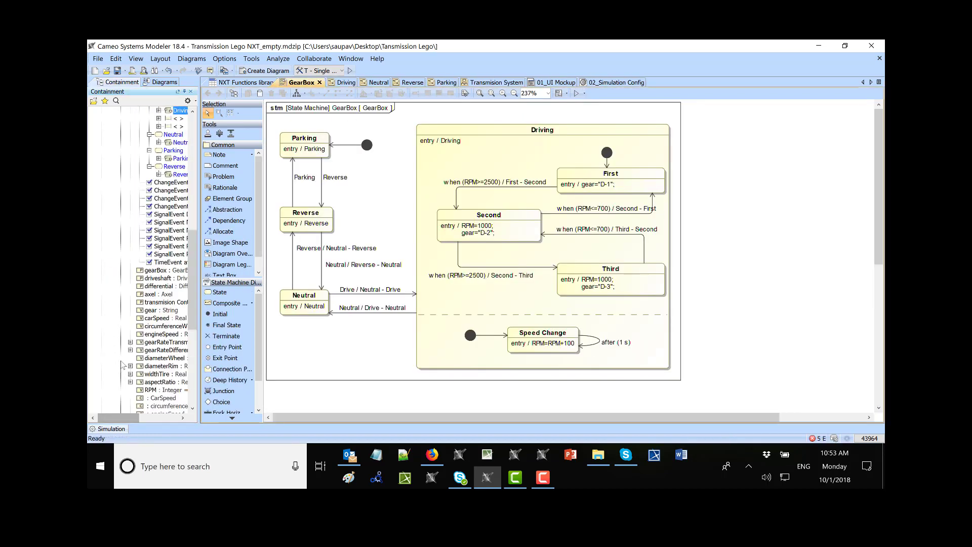
scroll(120, 369, "down", 10)
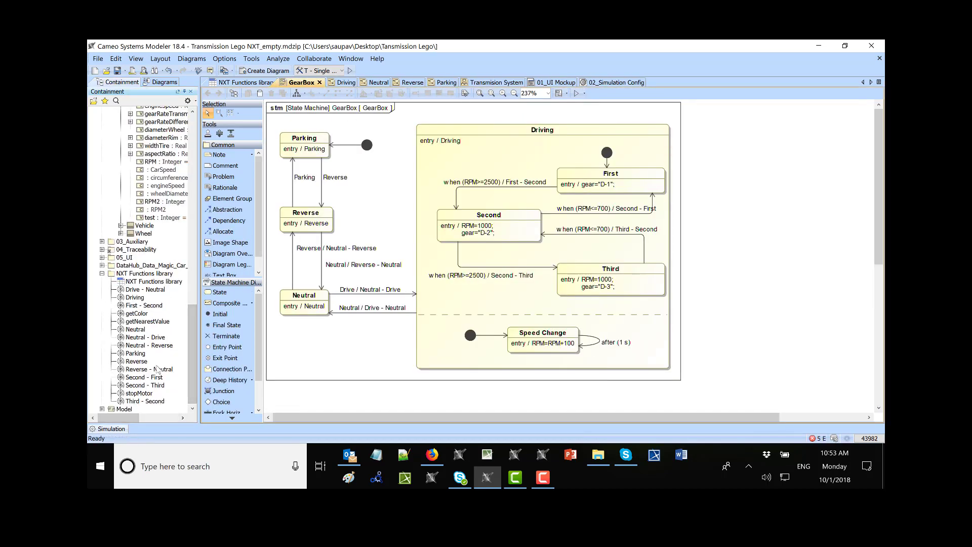